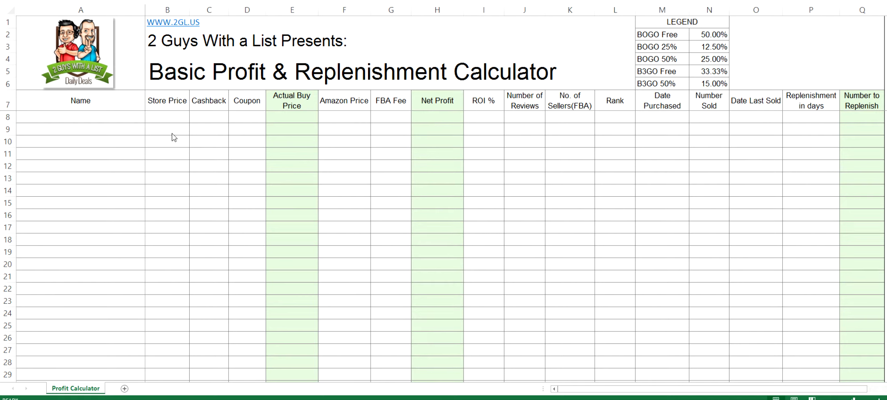
Start row 8 with the name Example, a store price of $120 and 11.2% cashback
{"action": "left_click", "coordinate": [100, 119]}
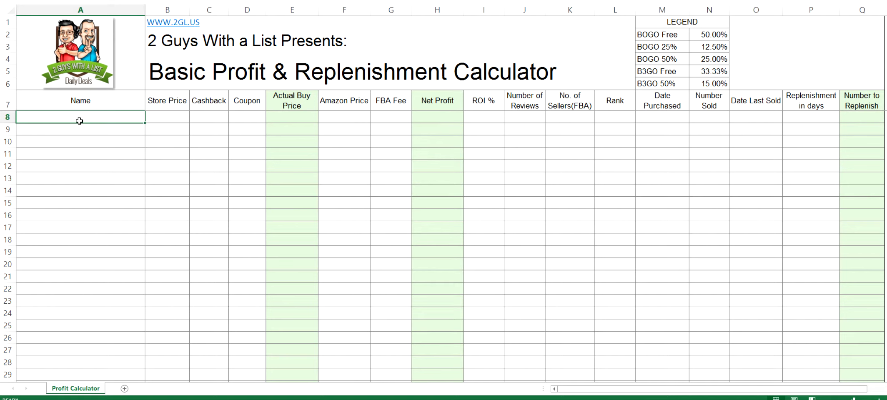
{"action": "type", "text": "Example"}
{"action": "key", "text": "Tab"}
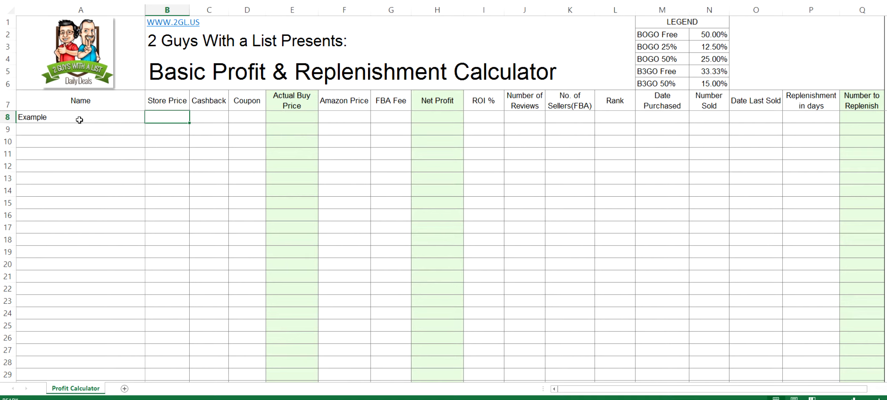
{"action": "type", "text": "120"}
{"action": "key", "text": "Tab"}
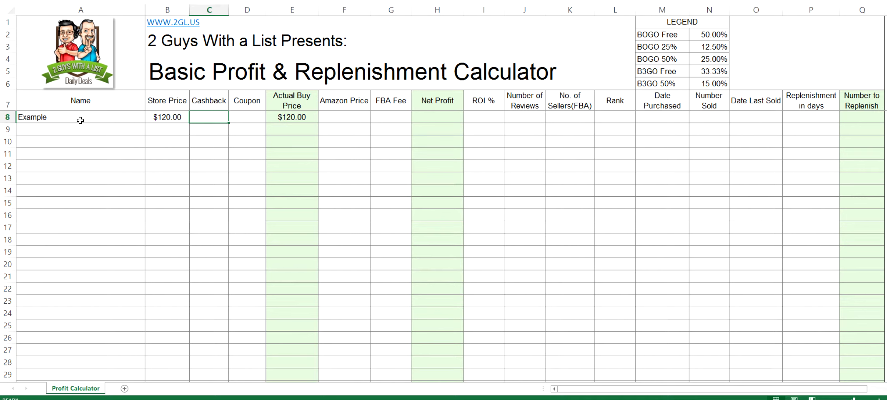
{"action": "type", "text": "11.2"}
{"action": "key", "text": "Tab"}
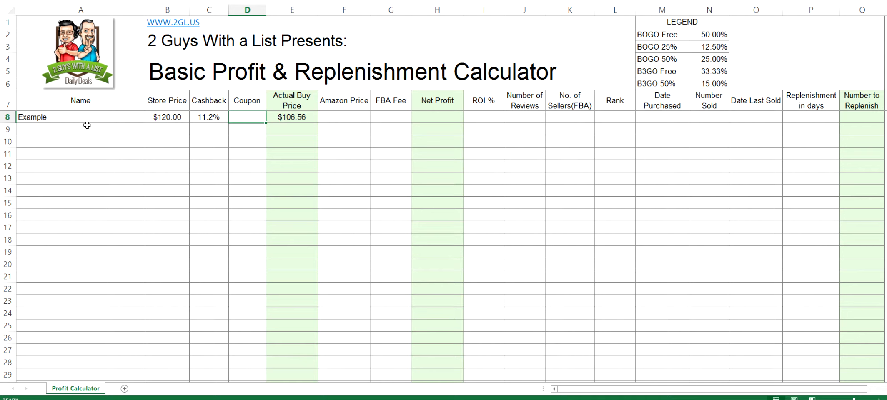
Consult the BOGO discount legend and set the Example row's coupon to 50%
{"action": "left_click", "coordinate": [676, 24]}
{"action": "left_click_drag", "start_coordinate": [704, 31], "coordinate": [717, 82]}
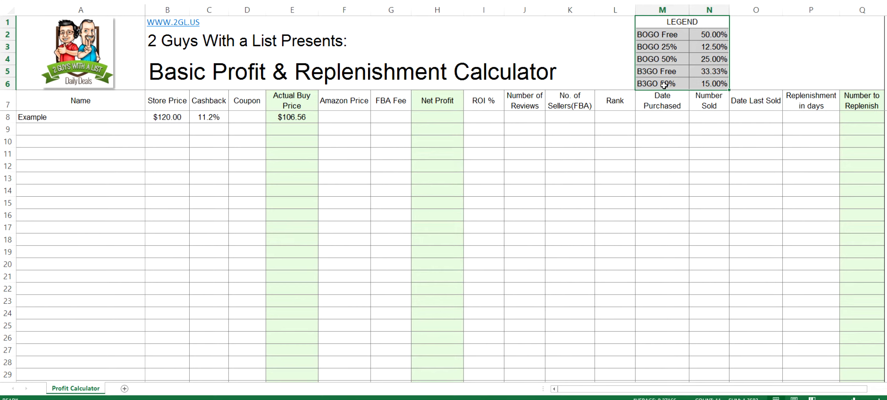
{"action": "left_click", "coordinate": [716, 85]}
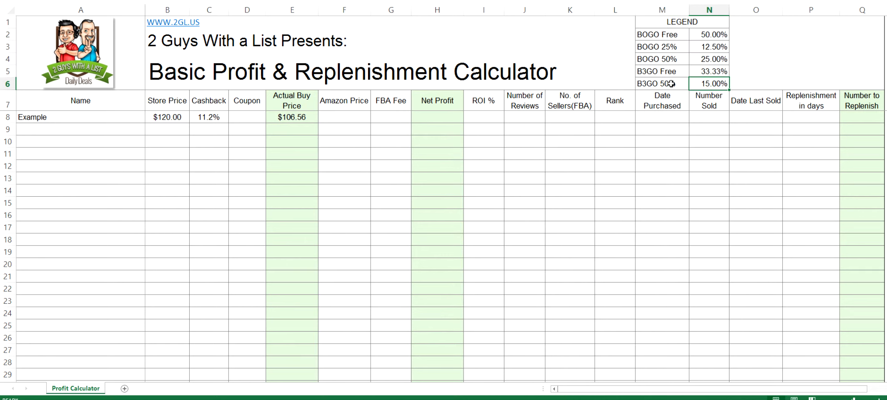
{"action": "left_click", "coordinate": [249, 120]}
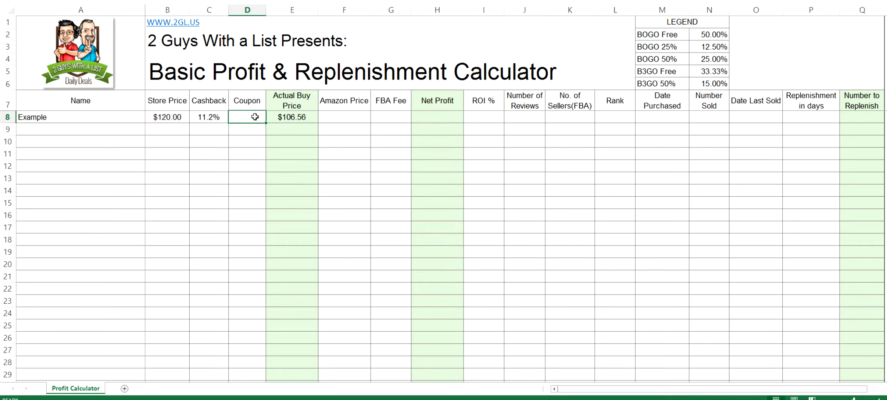
{"action": "type", "text": "50"}
{"action": "key", "text": "Tab"}
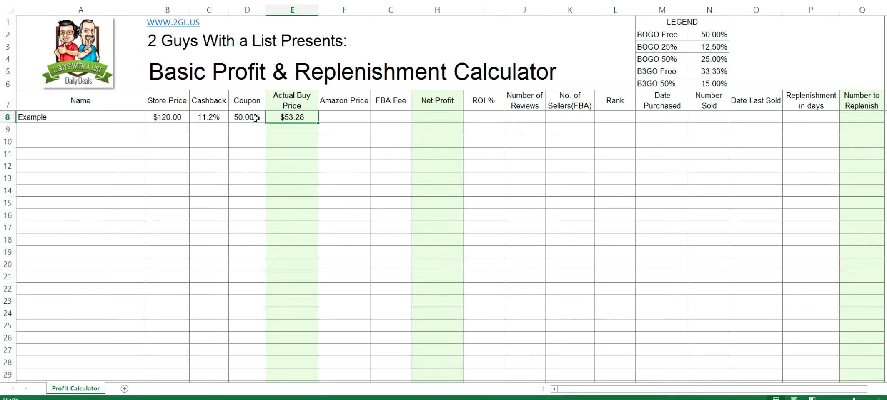
Enter an Amazon price of $180 and an FBA fee of $42 for the Example row
{"action": "key", "text": "Tab"}
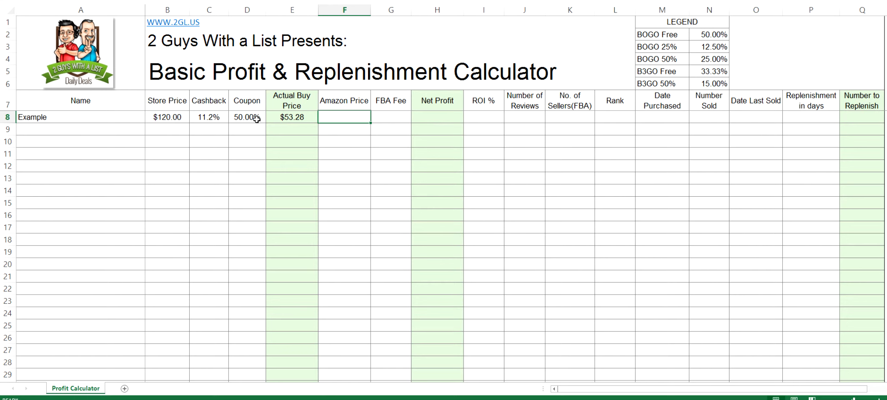
{"action": "type", "text": "180"}
{"action": "key", "text": "Tab"}
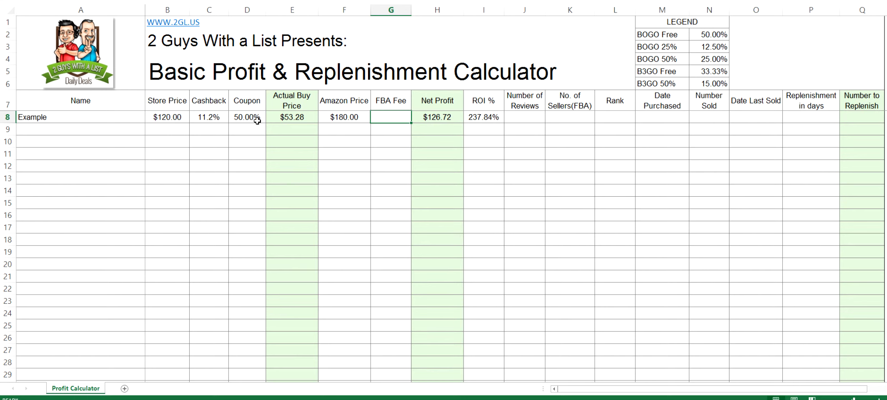
{"action": "type", "text": "42"}
{"action": "key", "text": "Tab"}
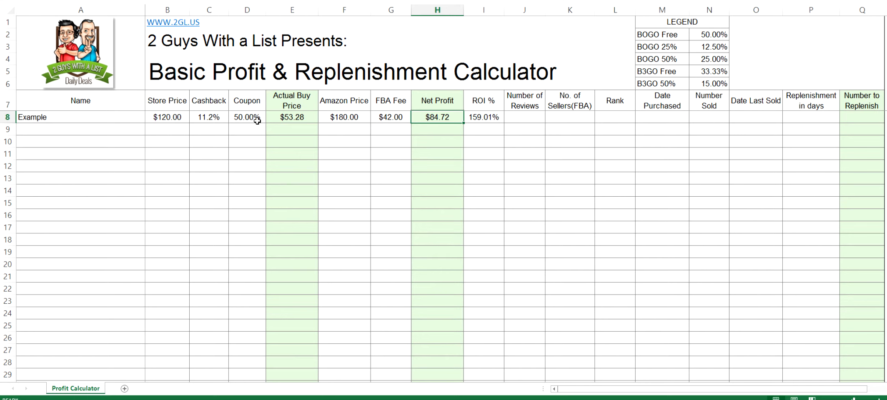
Review the Example row's profit figures, from cashback, coupon and FBA fee through net profit and ROI
{"action": "key", "text": "Tab"}
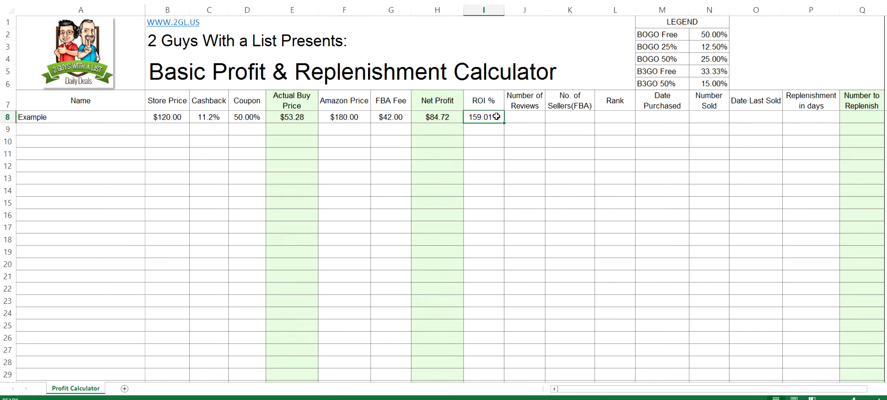
{"action": "left_click", "coordinate": [207, 118]}
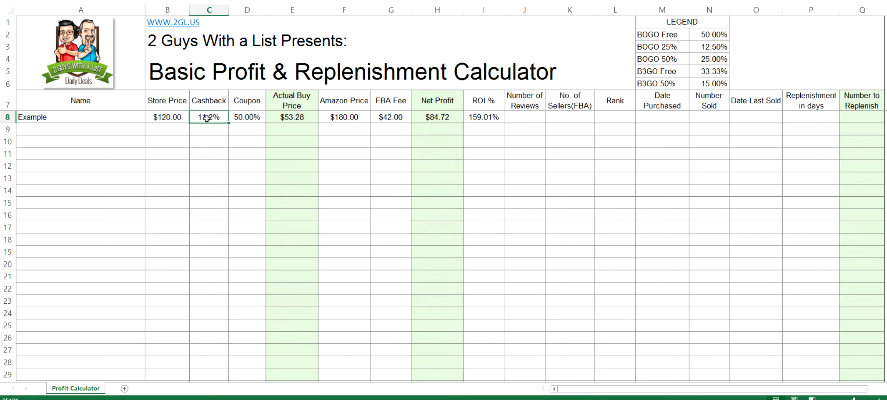
{"action": "left_click", "coordinate": [256, 118]}
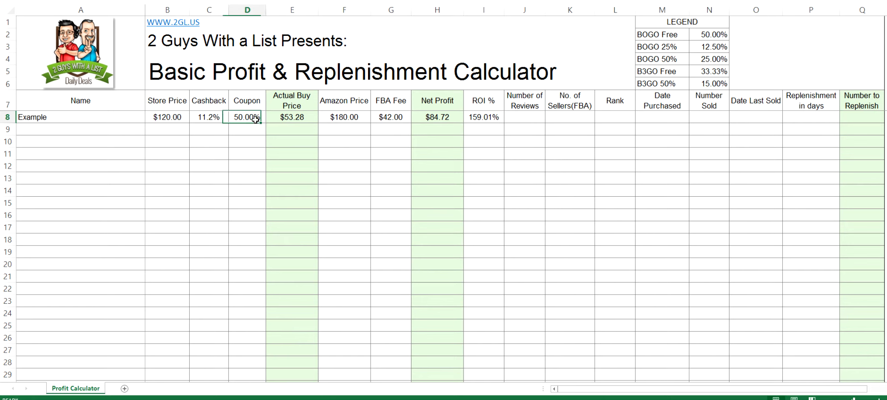
{"action": "left_click", "coordinate": [401, 117]}
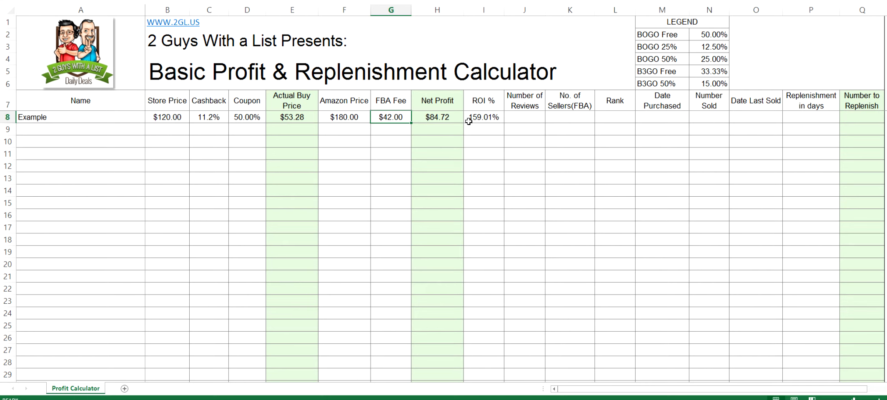
{"action": "left_click", "coordinate": [450, 118]}
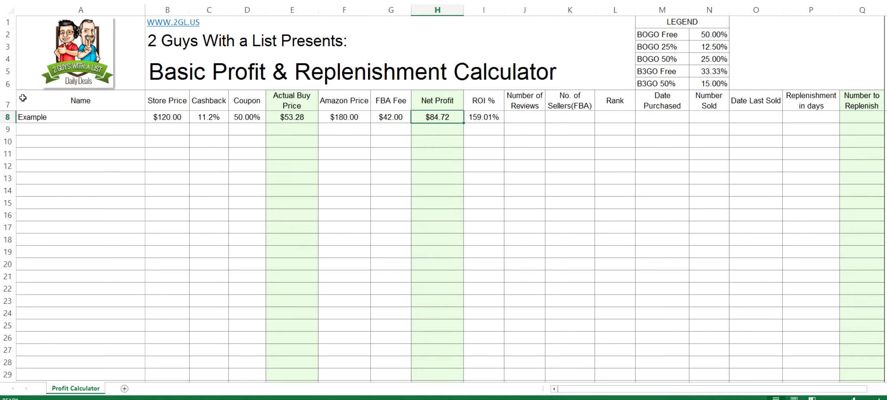
{"action": "left_click_drag", "start_coordinate": [69, 117], "coordinate": [490, 118]}
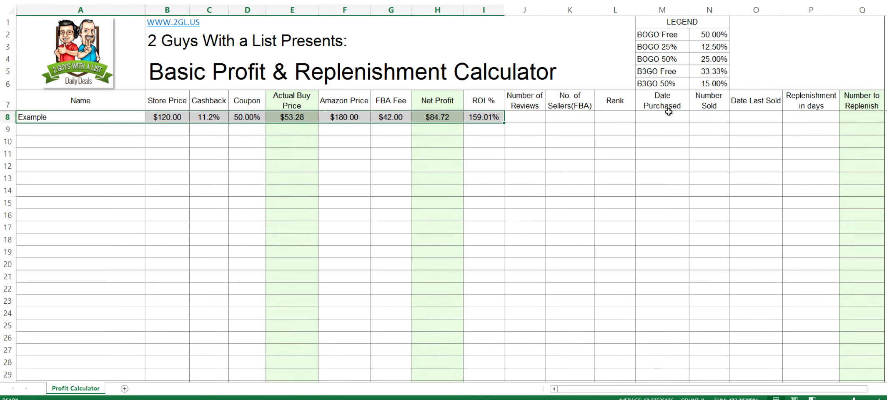
Enter 57 as the number of reviews and 3(2) as the number of sellers (FBA) for the Example row
{"action": "left_click", "coordinate": [532, 120]}
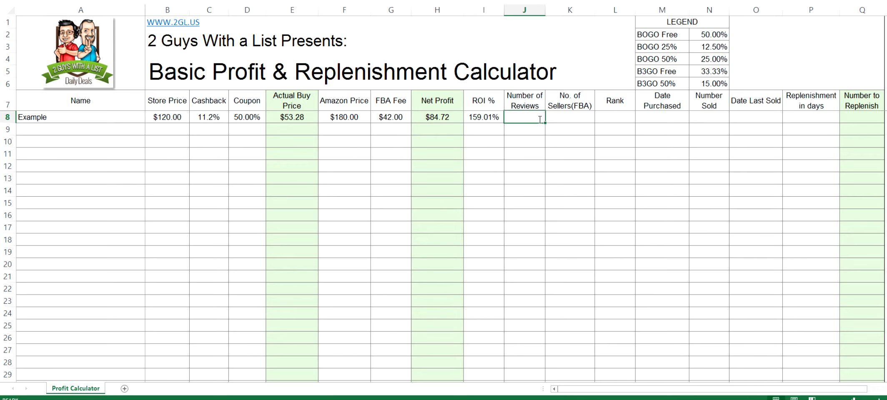
{"action": "type", "text": "57"}
{"action": "key", "text": "Return"}
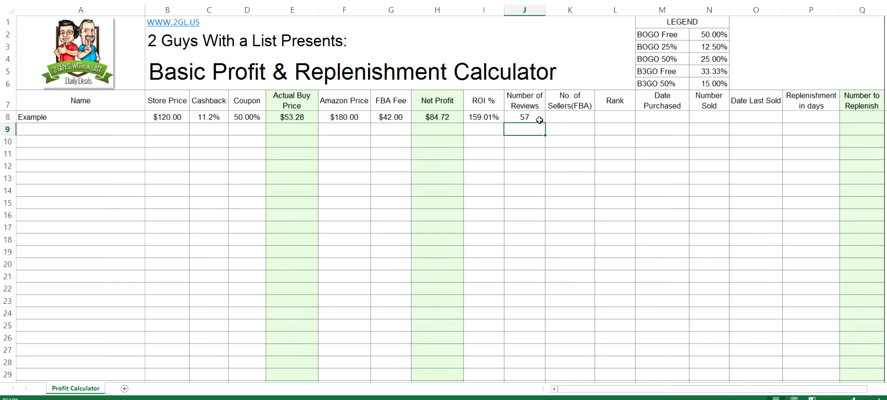
{"action": "key", "text": "Up"}
{"action": "key", "text": "Right"}
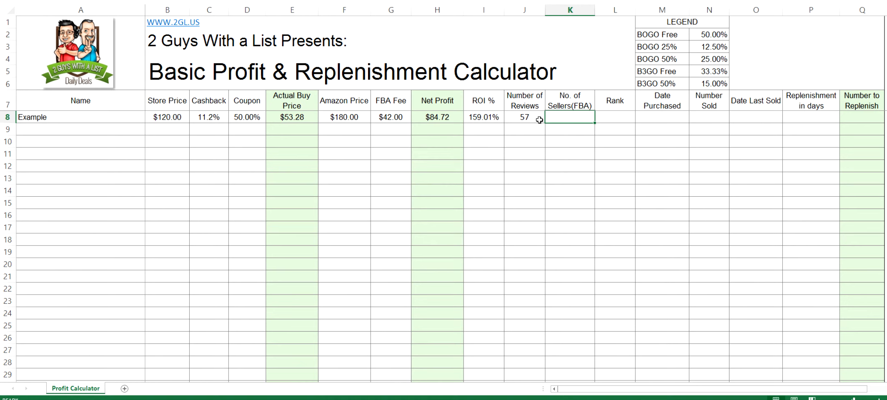
{"action": "type", "text": "3(2)"}
{"action": "key", "text": "Return"}
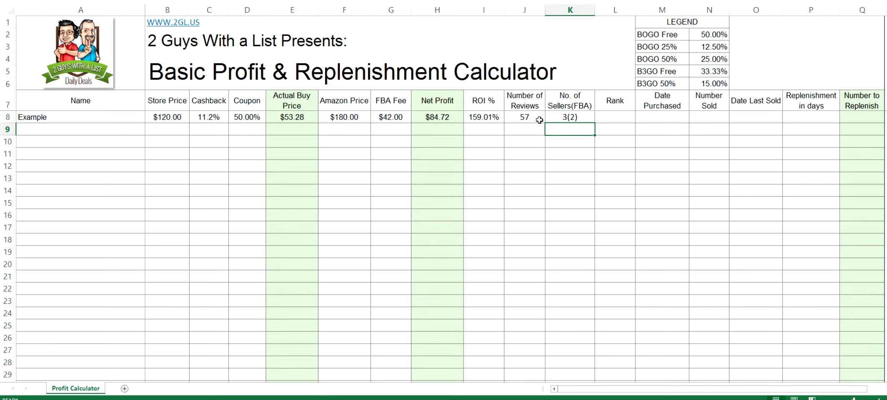
Check the Example row's Amazon price and enter a rank of 2,387
{"action": "left_click", "coordinate": [357, 120]}
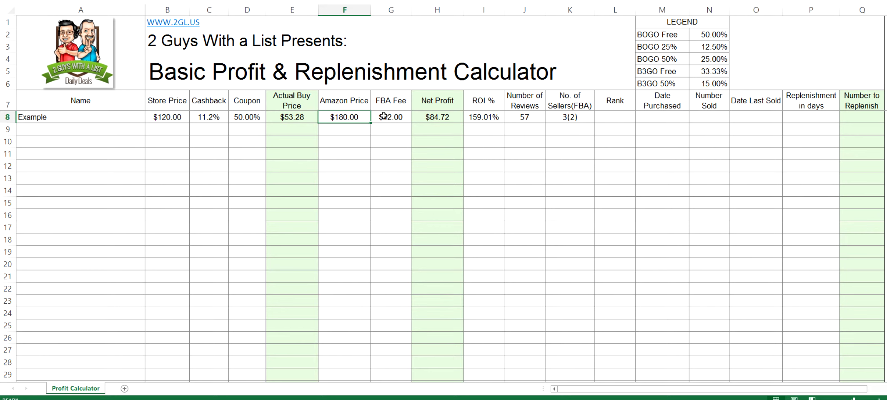
{"action": "left_click", "coordinate": [612, 118]}
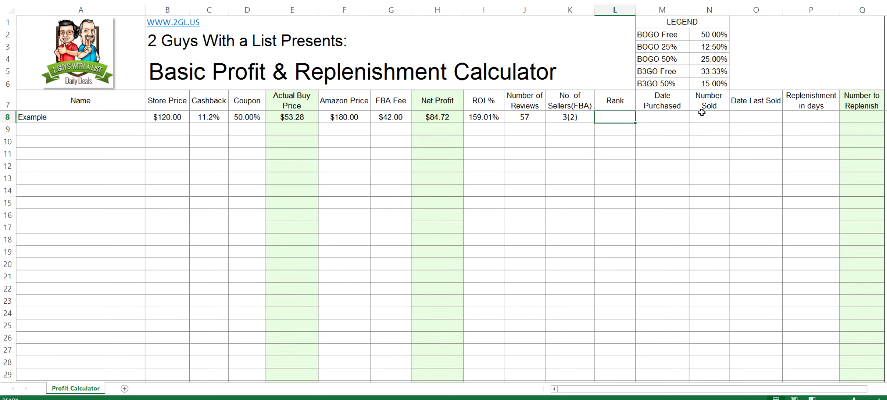
{"action": "type", "text": "2,3"}
{"action": "type", "text": "87"}
{"action": "key", "text": "Return"}
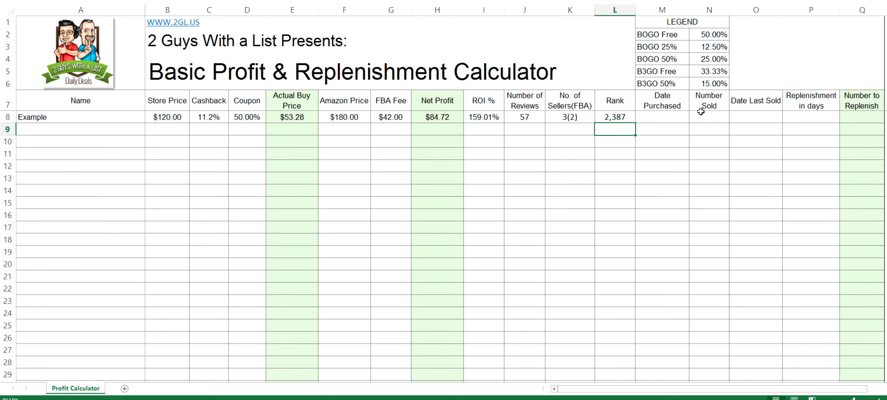
Enter 10-Nov-15 as the Example row's purchase date and 3 as the number sold
{"action": "key", "text": "Up"}
{"action": "key", "text": "Right"}
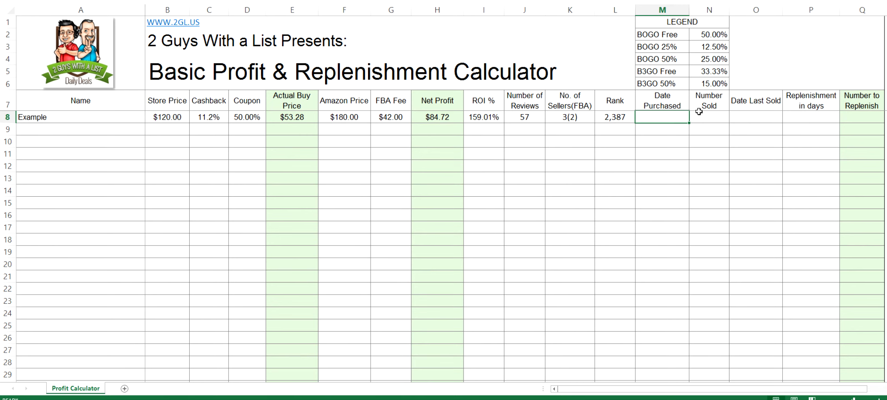
{"action": "type", "text": "10/11/2015"}
{"action": "left_click", "coordinate": [700, 114]}
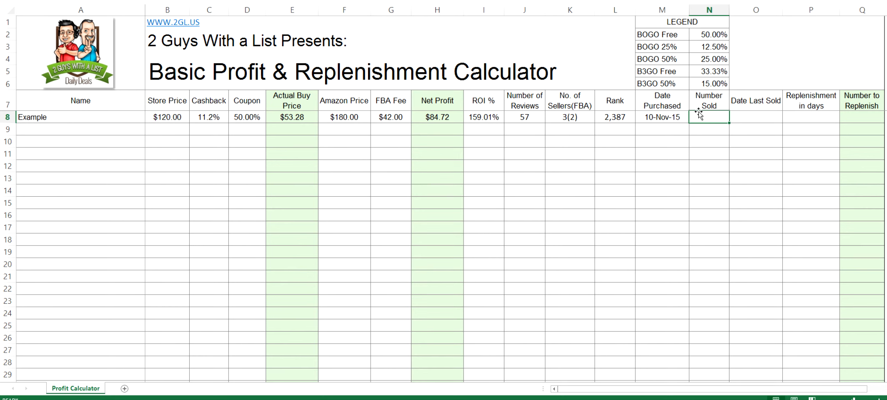
{"action": "type", "text": "3"}
{"action": "key", "text": "Tab"}
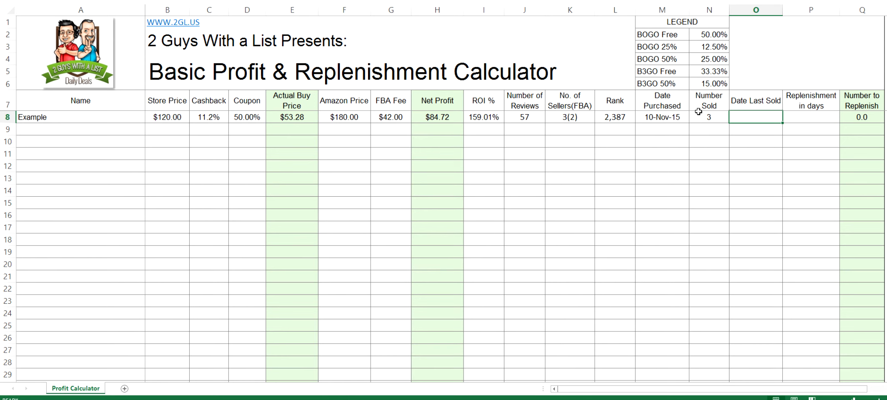
Set the Example row's date last sold to 12-Dec-15 and its replenishment period to 14 days, and check the number to replenish
{"action": "type", "text": "12/12/2015"}
{"action": "key", "text": "Tab"}
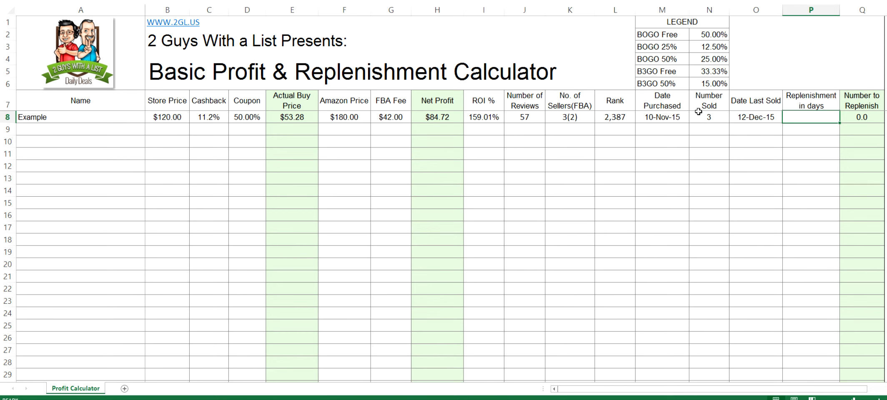
{"action": "type", "text": "14"}
{"action": "key", "text": "Return"}
{"action": "key", "text": "Up"}
{"action": "key", "text": "Right"}
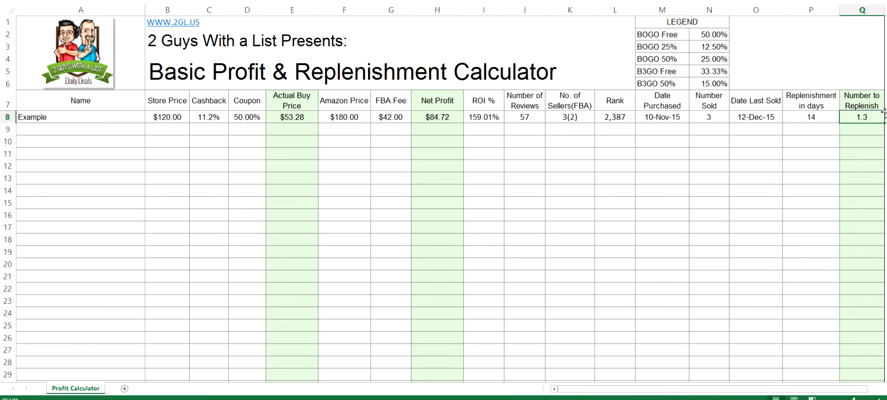
Change the Example row's number sold to 10 and check the recalculated number to replenish
{"action": "left_click", "coordinate": [717, 117]}
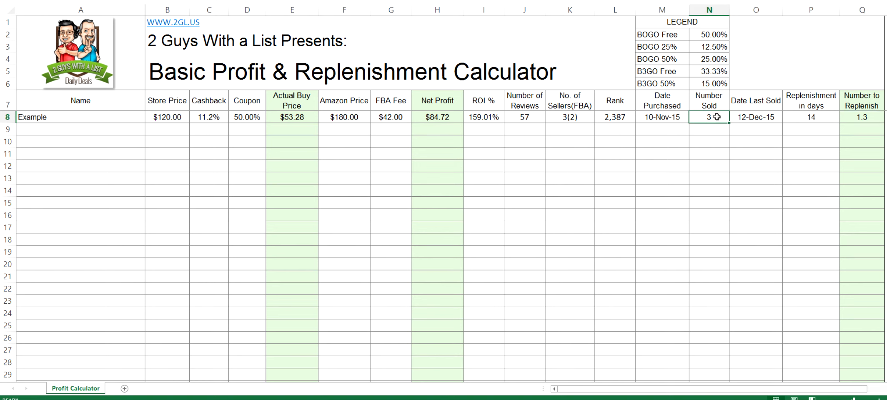
{"action": "type", "text": "10"}
{"action": "key", "text": "Return"}
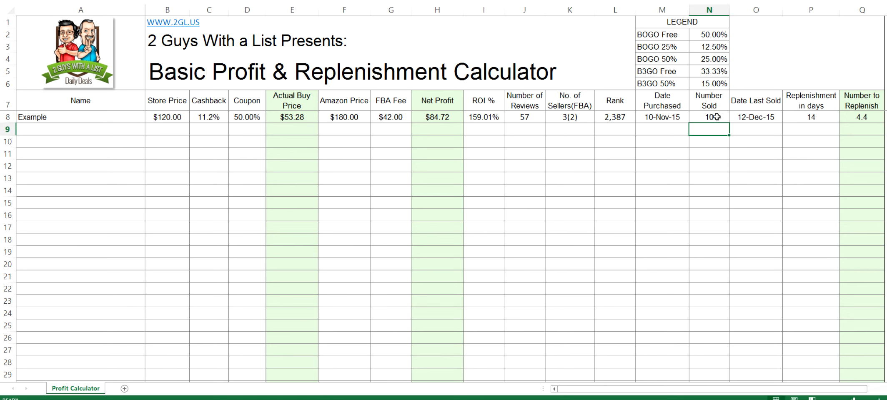
{"action": "key", "text": "Right"}
{"action": "key", "text": "Up"}
{"action": "key", "text": "Right"}
{"action": "key", "text": "Right"}
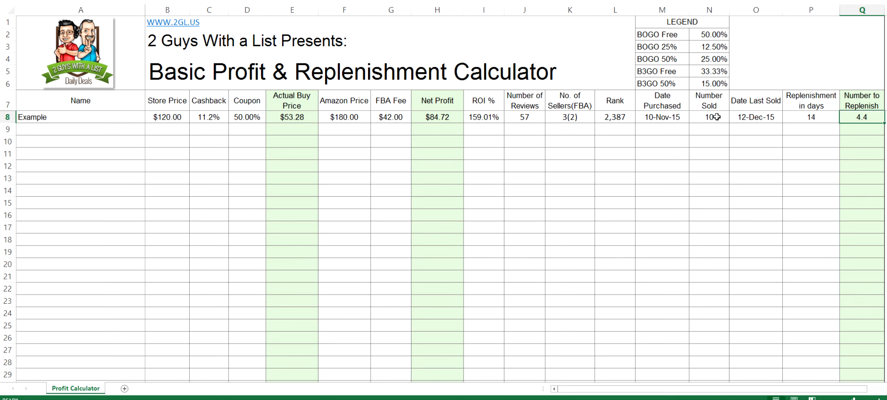
{"action": "left_click", "coordinate": [248, 118]}
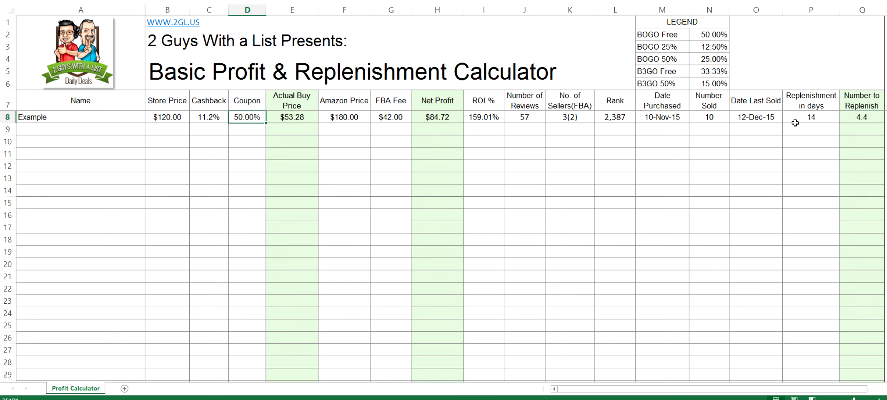
{"action": "left_click", "coordinate": [851, 120]}
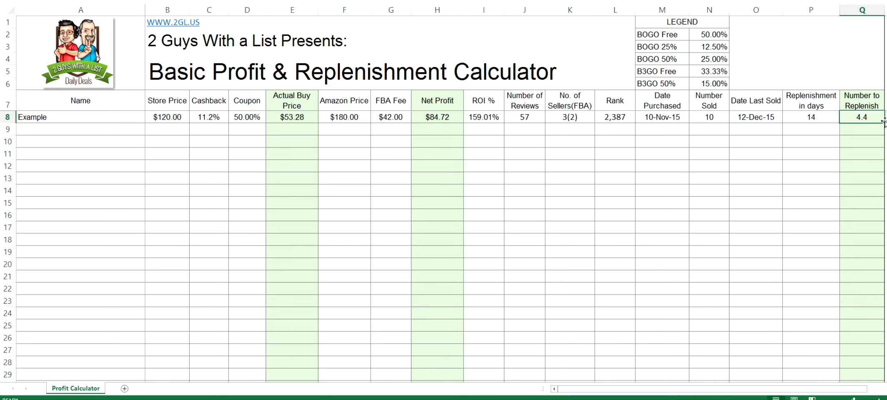